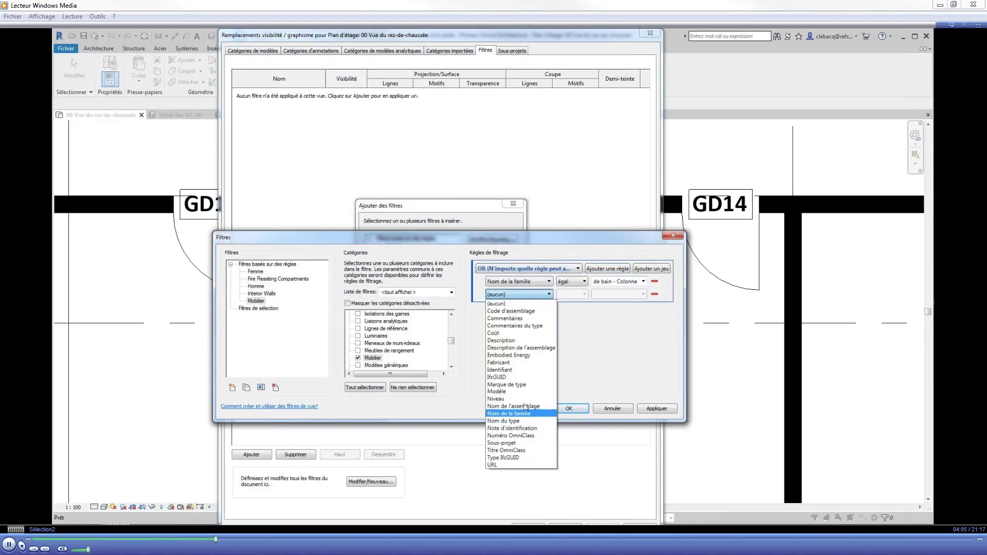
# Complete the Mobilier filter's second rule as Nom de la famille égal to the Poubelle de salle family and apply it.
pyautogui.click(524, 413)
pyautogui.click(585, 294)
pyautogui.click(590, 300)
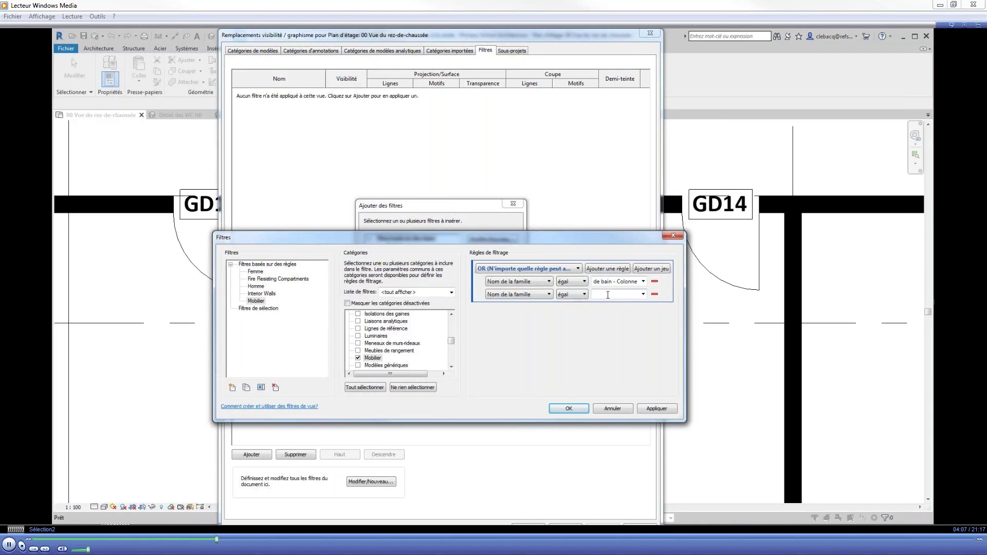
pyautogui.click(642, 294)
pyautogui.click(635, 311)
pyautogui.click(656, 409)
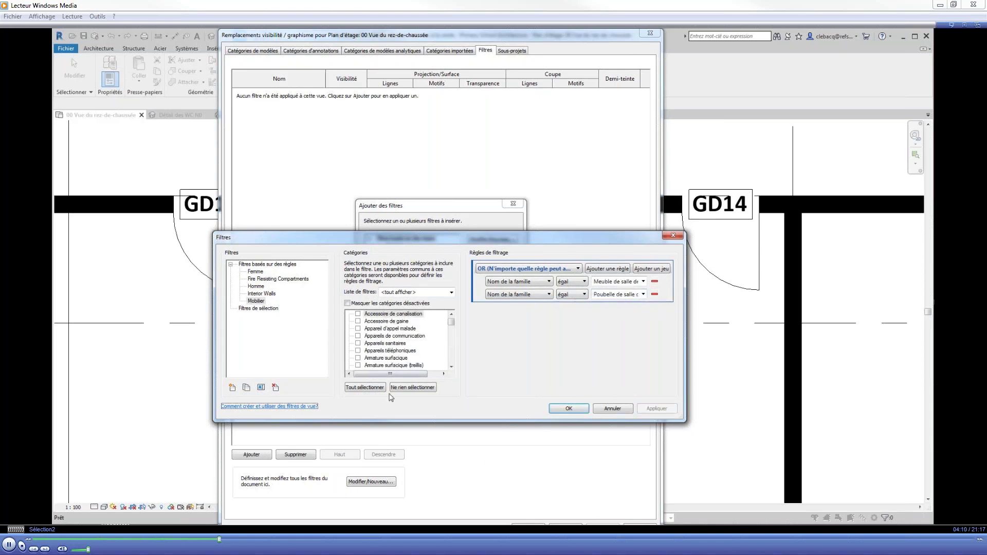
# Create a rule-based filter named Appareil Sanitaire and include the Appareils sanitaires category.
pyautogui.click(233, 388)
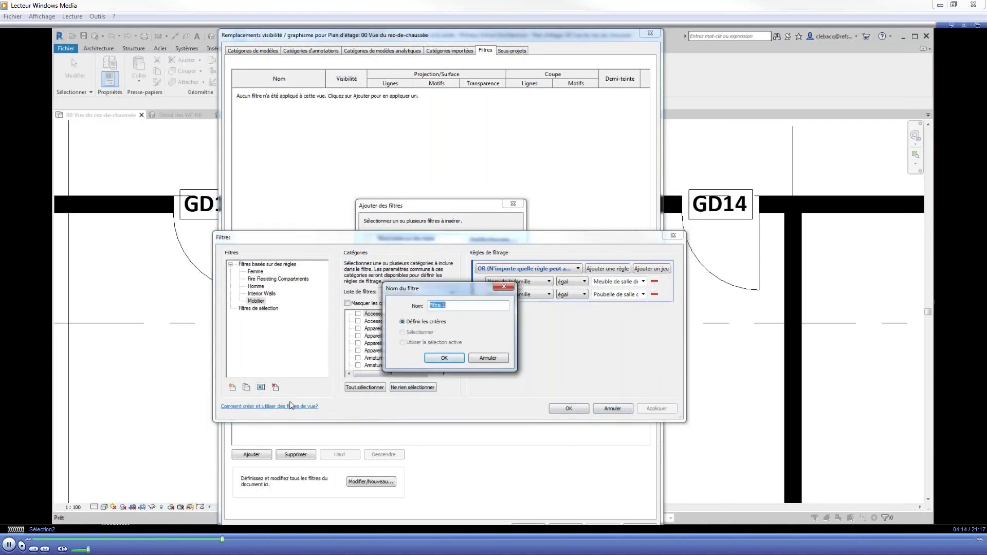
pyautogui.write('Appareil Sanitaui')
pyautogui.press('BackSpace')
pyautogui.press('BackSpace')
pyautogui.write('ire')
pyautogui.click(445, 357)
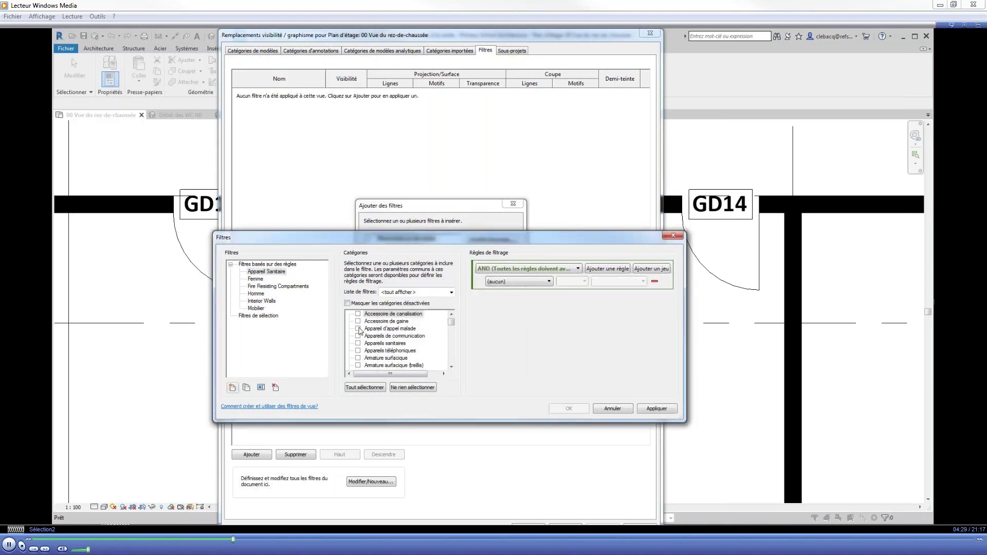
pyautogui.click(357, 343)
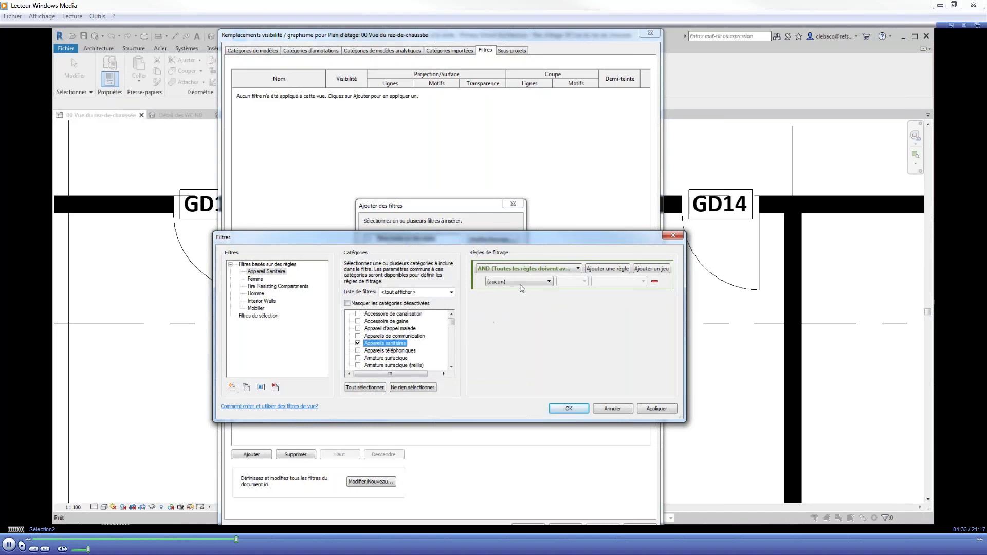
# Set the Appareil Sanitaire rules to OR and define the first rule as Nom de la famille égal Lavabo moderne.
pyautogui.click(540, 271)
pyautogui.click(530, 286)
pyautogui.click(524, 282)
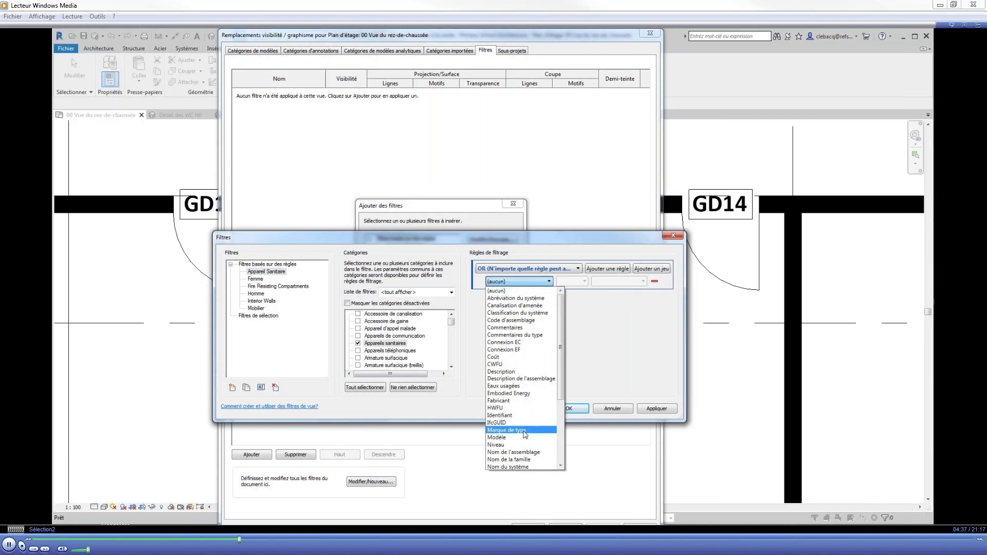
pyautogui.click(524, 453)
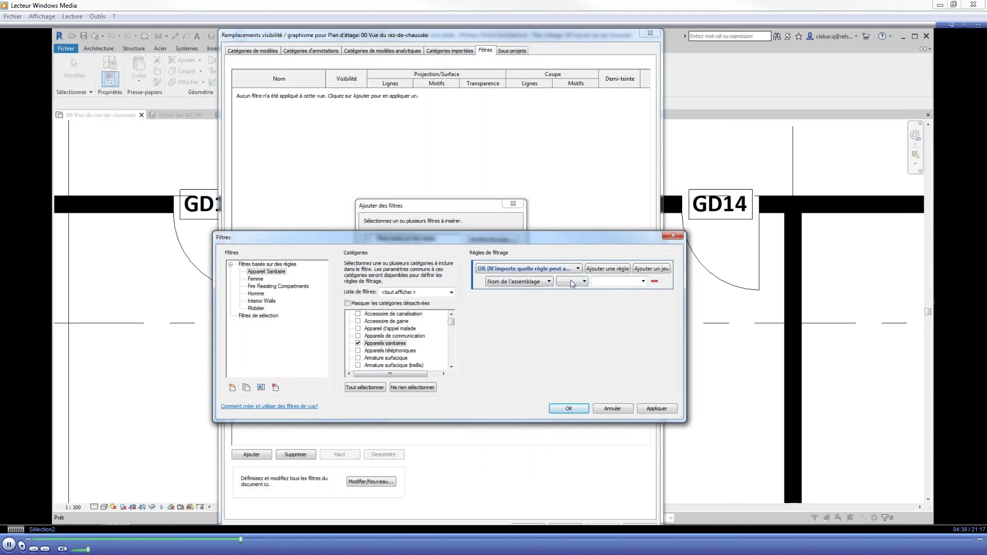
pyautogui.click(642, 282)
pyautogui.click(642, 281)
pyautogui.click(541, 281)
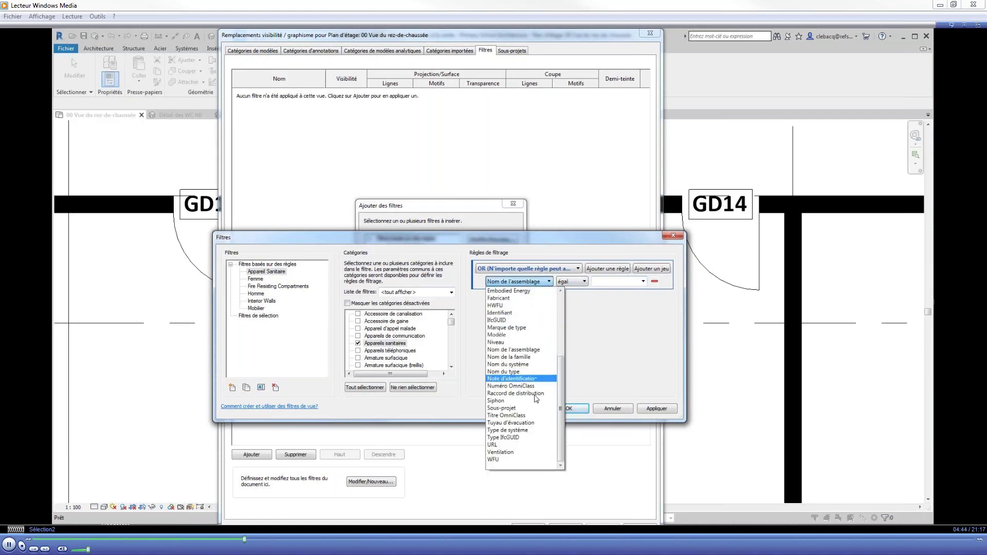
pyautogui.click(514, 356)
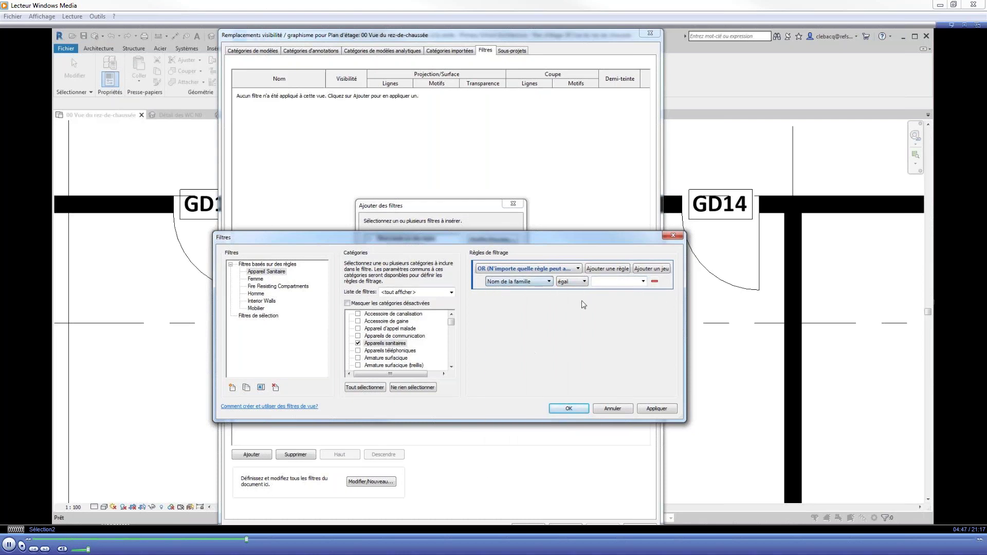
pyautogui.click(643, 281)
pyautogui.click(625, 292)
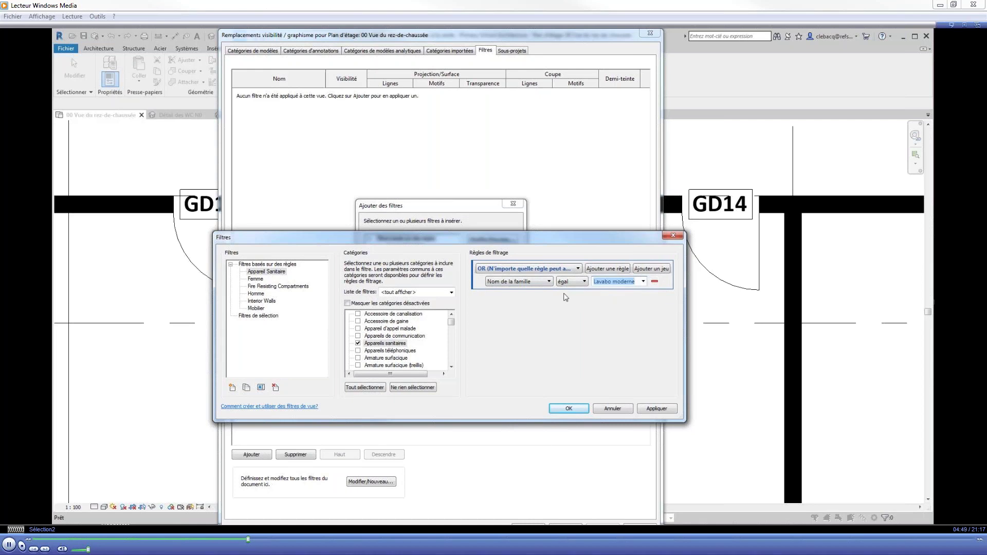
# Add a second rule, Nom de la famille égal WC à réservoir, and close the filter definition and filter-adding dialogs.
pyautogui.click(604, 269)
pyautogui.click(523, 296)
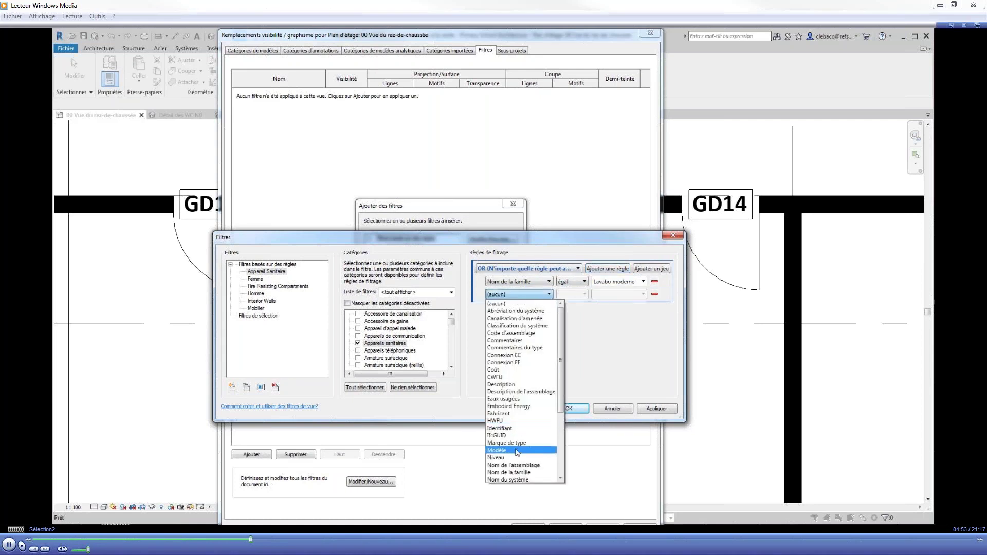
pyautogui.click(512, 472)
pyautogui.click(572, 294)
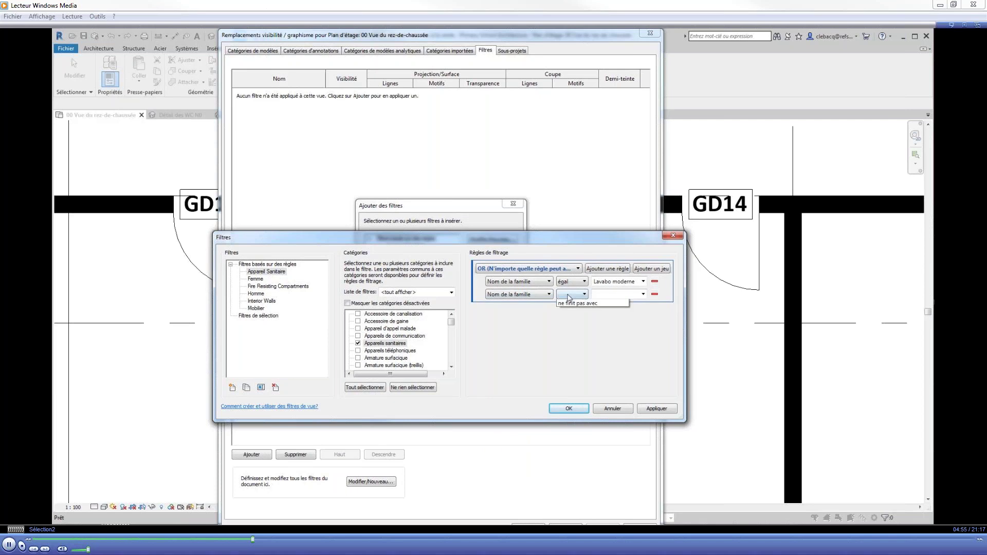
pyautogui.click(570, 300)
pyautogui.click(637, 296)
pyautogui.click(643, 294)
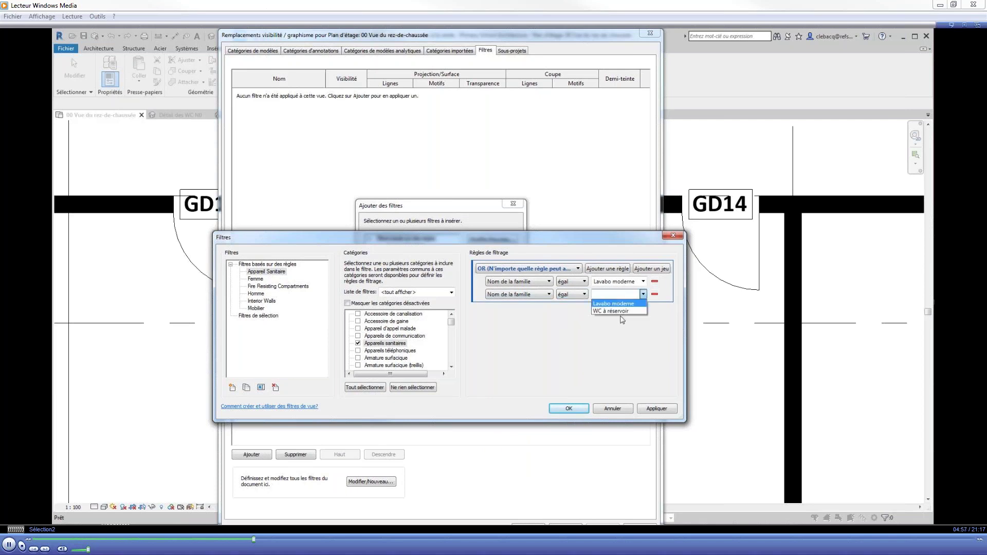
pyautogui.click(614, 311)
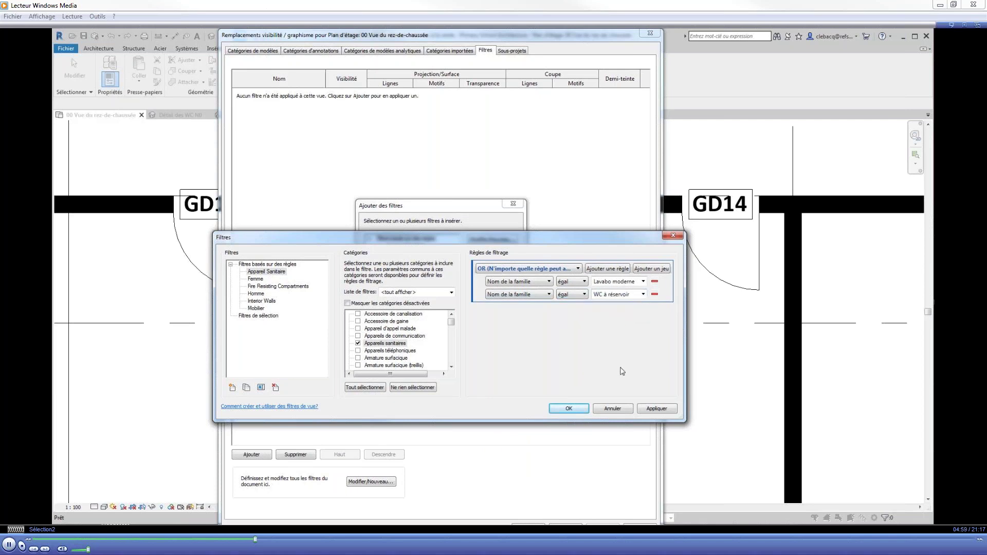
pyautogui.click(569, 409)
pyautogui.click(409, 356)
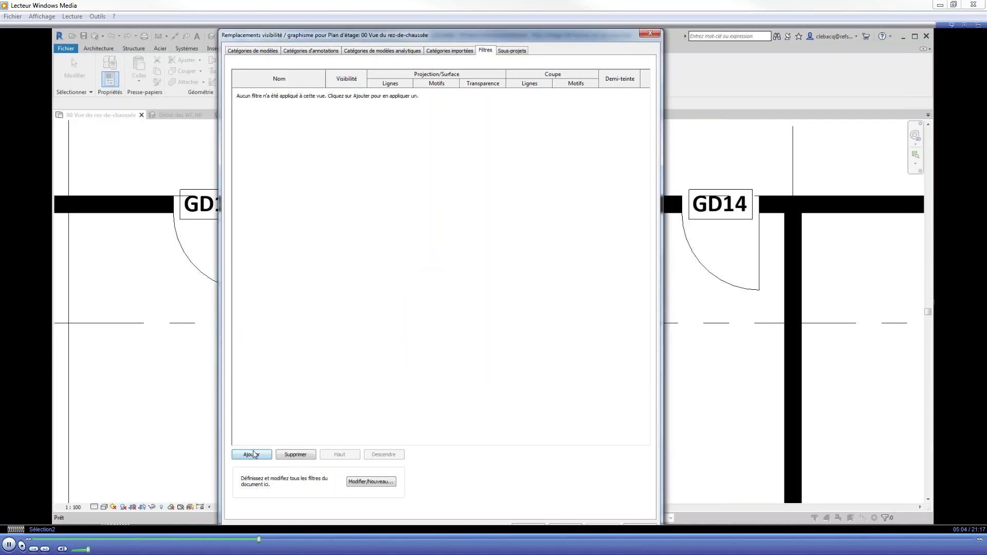
# Add the Femme and Homme filters to the floor plan view's visibility overrides.
pyautogui.click(252, 454)
pyautogui.click(390, 238)
pyautogui.click(410, 356)
pyautogui.click(251, 454)
pyautogui.click(395, 260)
pyautogui.click(409, 355)
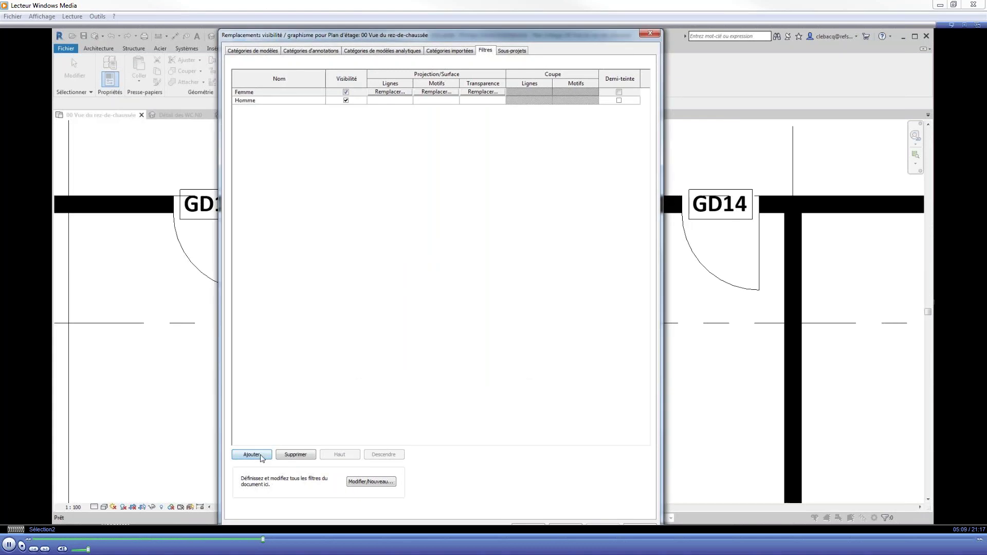
# Add the Mobilier and Appareil Sanitaire filters to the floor plan view's visibility overrides.
pyautogui.click(261, 457)
pyautogui.click(396, 268)
pyautogui.click(409, 355)
pyautogui.click(261, 457)
pyautogui.click(399, 246)
pyautogui.click(409, 356)
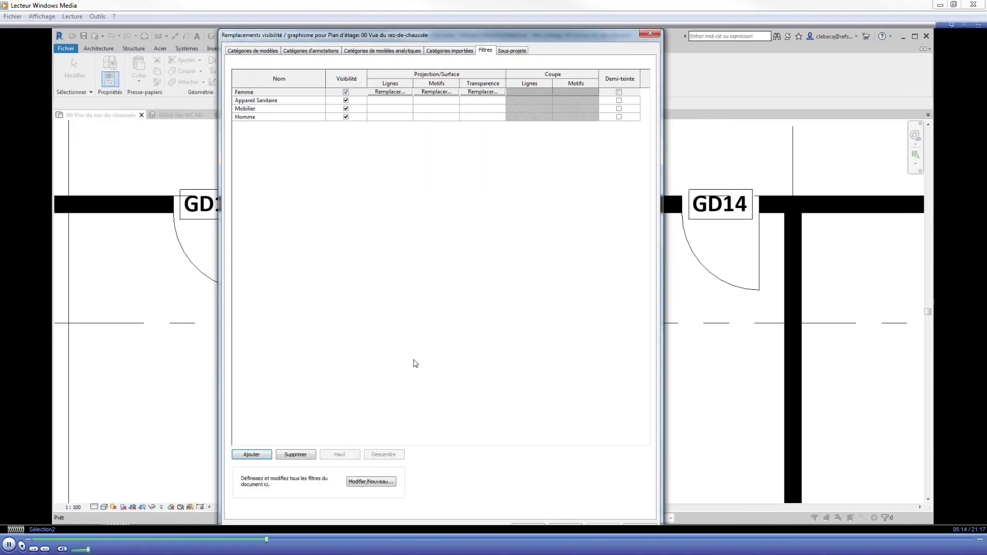
# Override the Femme filter's projection surface pattern with a solid pink background fill.
pyautogui.click(442, 101)
pyautogui.click(449, 93)
pyautogui.click(450, 93)
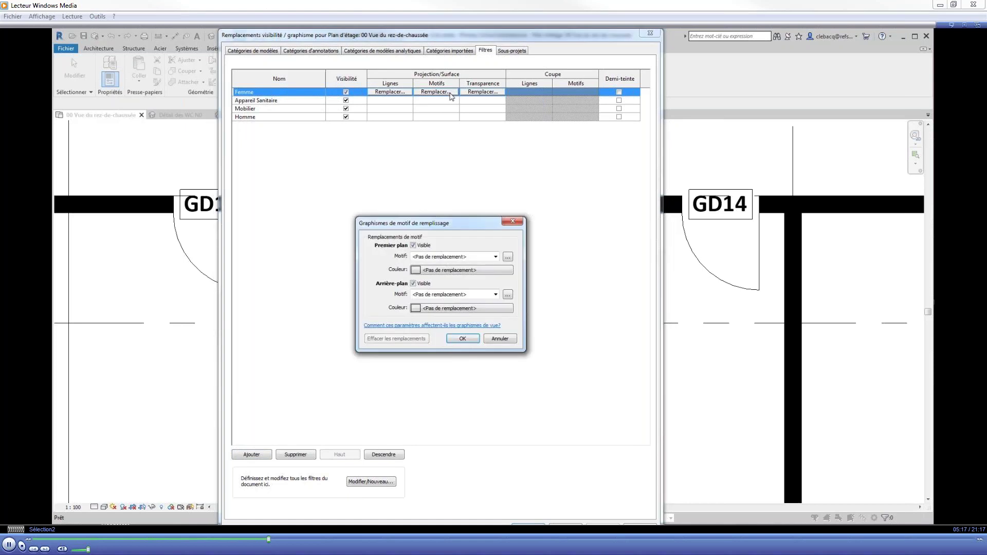
pyautogui.click(496, 294)
pyautogui.click(507, 295)
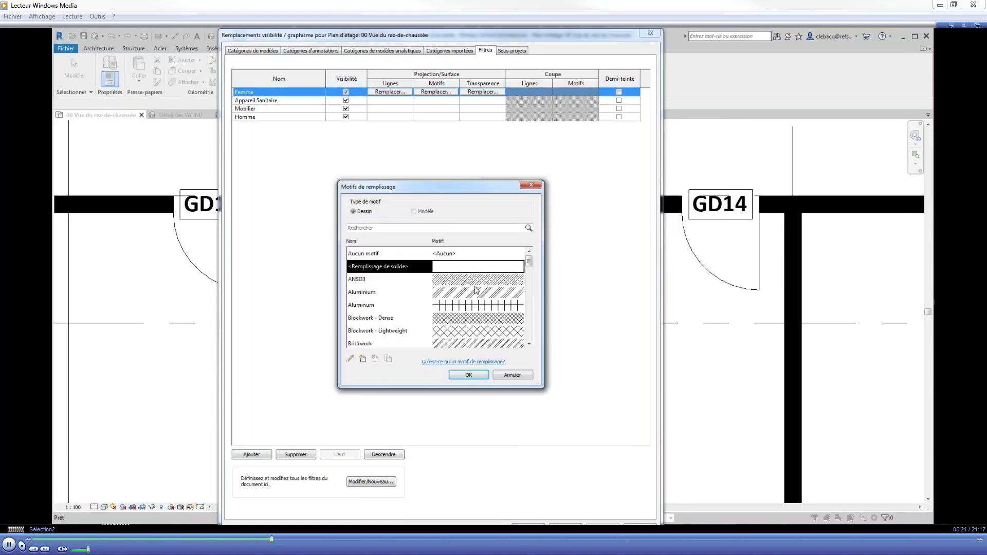
pyautogui.click(469, 375)
pyautogui.click(460, 309)
pyautogui.click(428, 220)
pyautogui.click(489, 365)
pyautogui.click(467, 337)
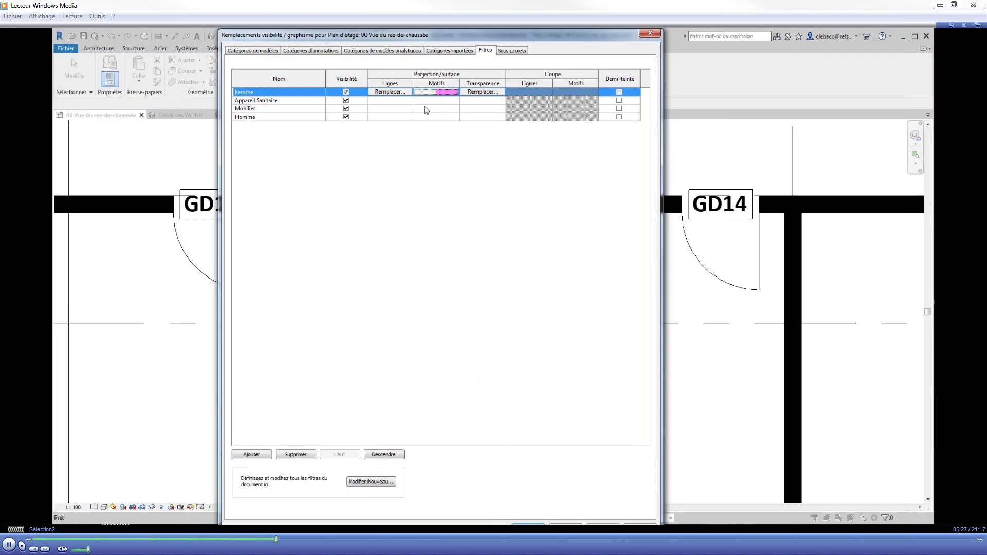
# Override the Homme filter's projection surface pattern with a solid background fill in blue RVB 000-128-255.
pyautogui.click(430, 109)
pyautogui.click(437, 118)
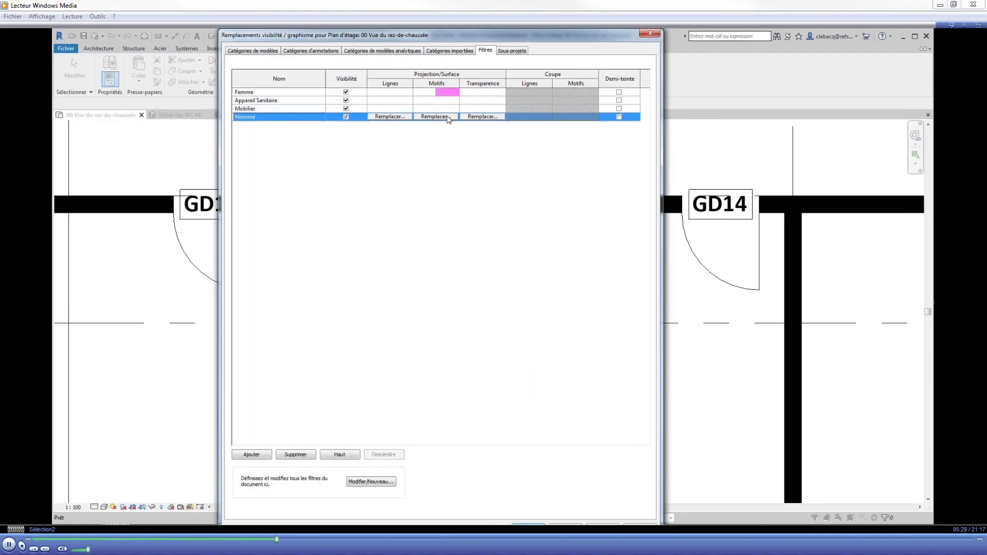
pyautogui.click(447, 117)
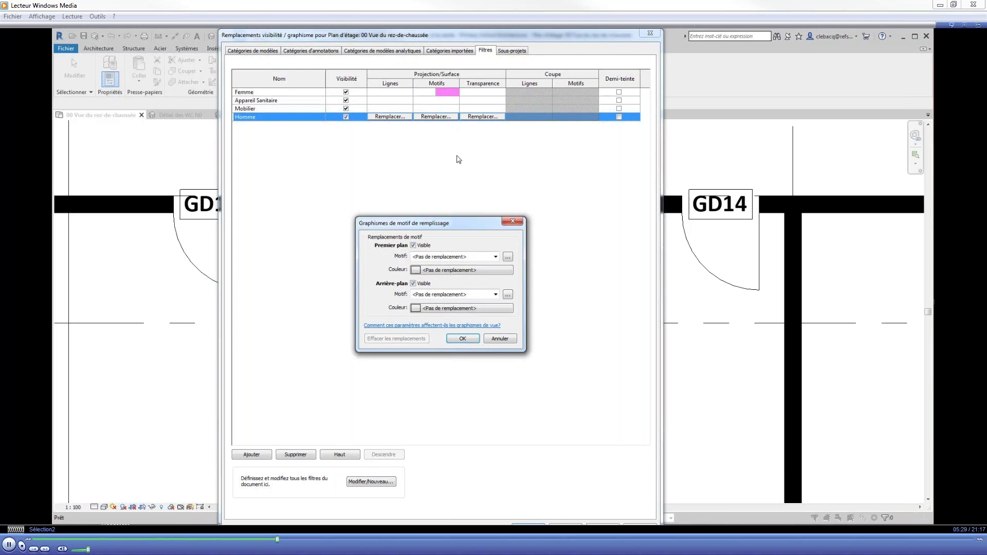
pyautogui.click(495, 294)
pyautogui.click(500, 312)
pyautogui.click(498, 309)
pyautogui.click(407, 213)
pyautogui.click(349, 380)
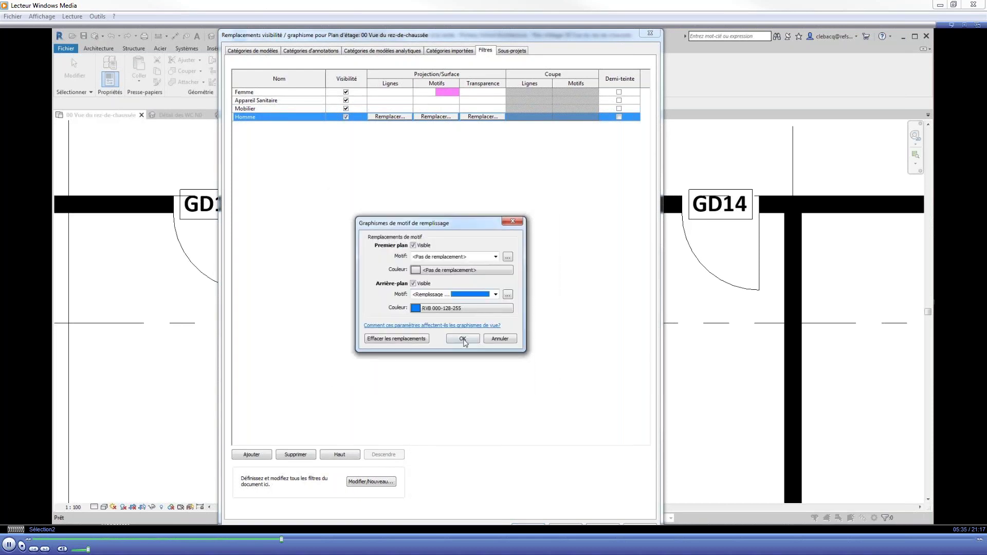
pyautogui.click(463, 338)
# Override the Mobilier filter's projection surface pattern with a solid background fill in dark yellow RVB 215-215-000.
pyautogui.click(435, 110)
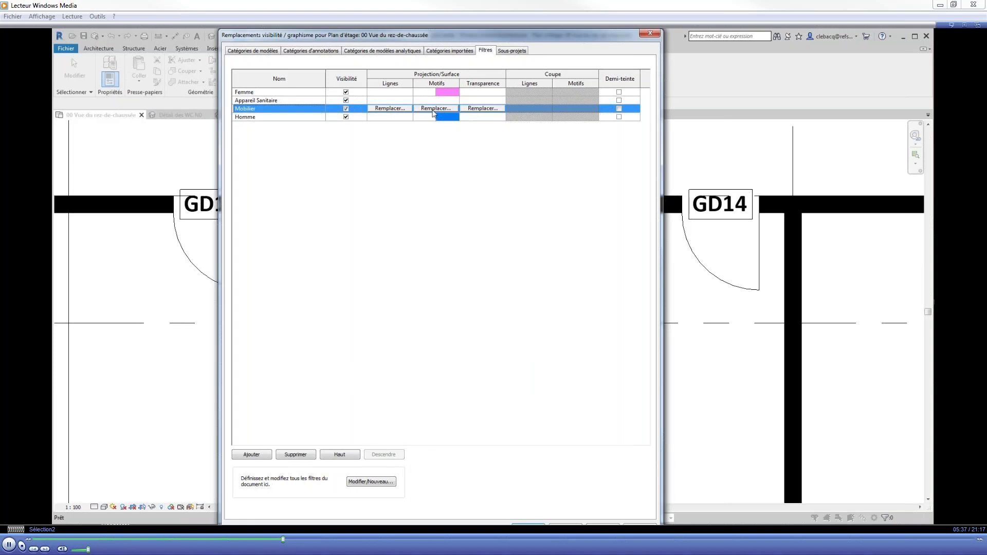
pyautogui.click(450, 110)
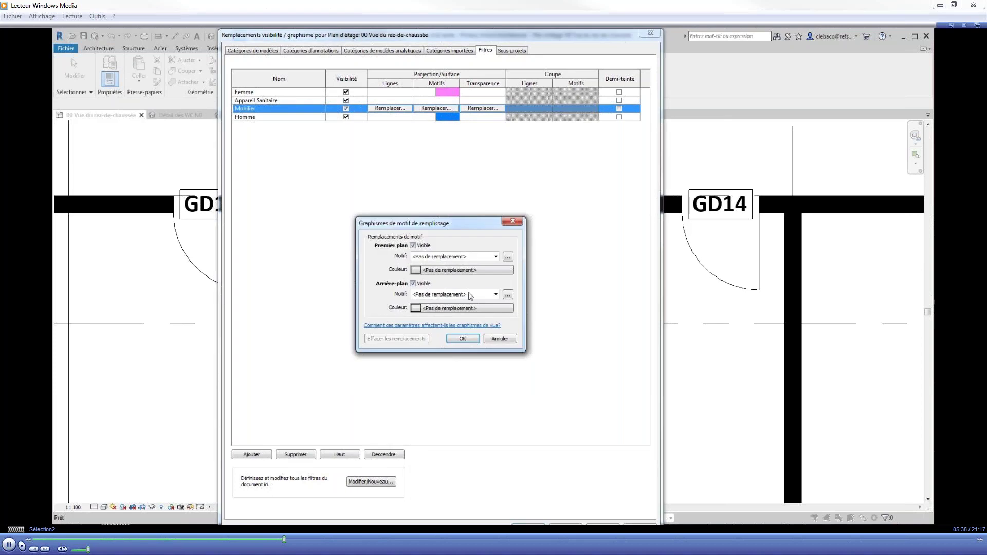
pyautogui.click(496, 295)
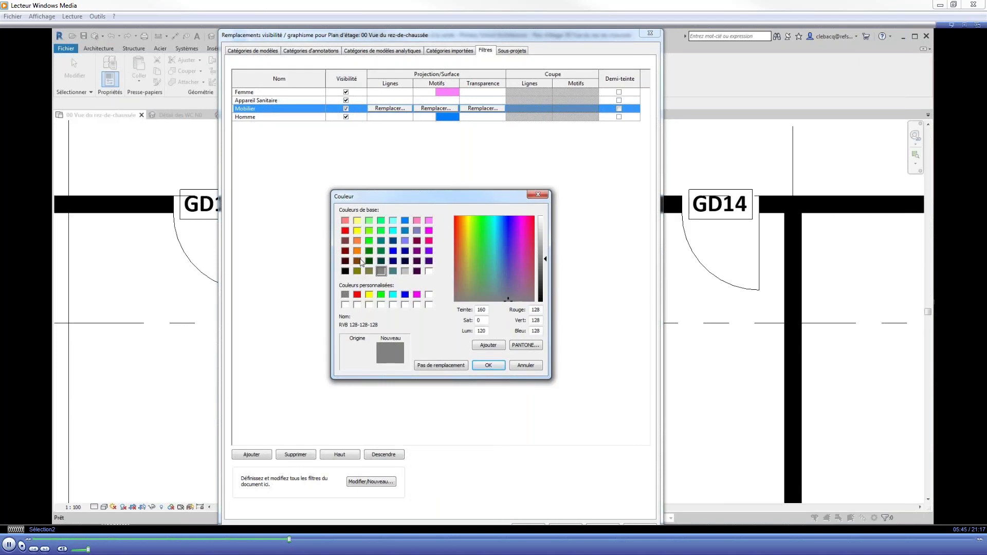
pyautogui.click(357, 230)
pyautogui.moveTo(539, 258); pyautogui.dragTo(547, 266)
pyautogui.click(488, 365)
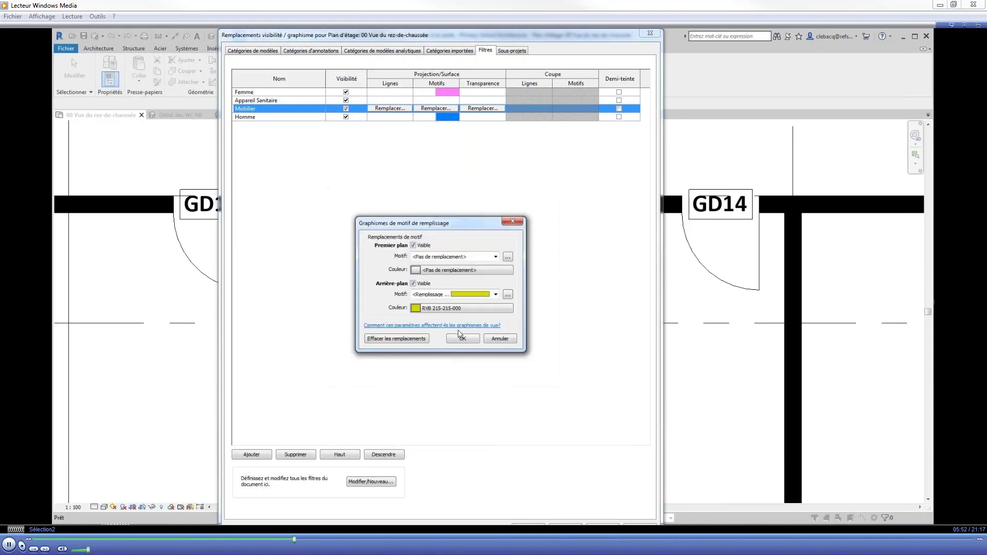
pyautogui.click(461, 337)
# Open the projection surface pattern override for the Appareil Sanitaire filter.
pyautogui.click(450, 101)
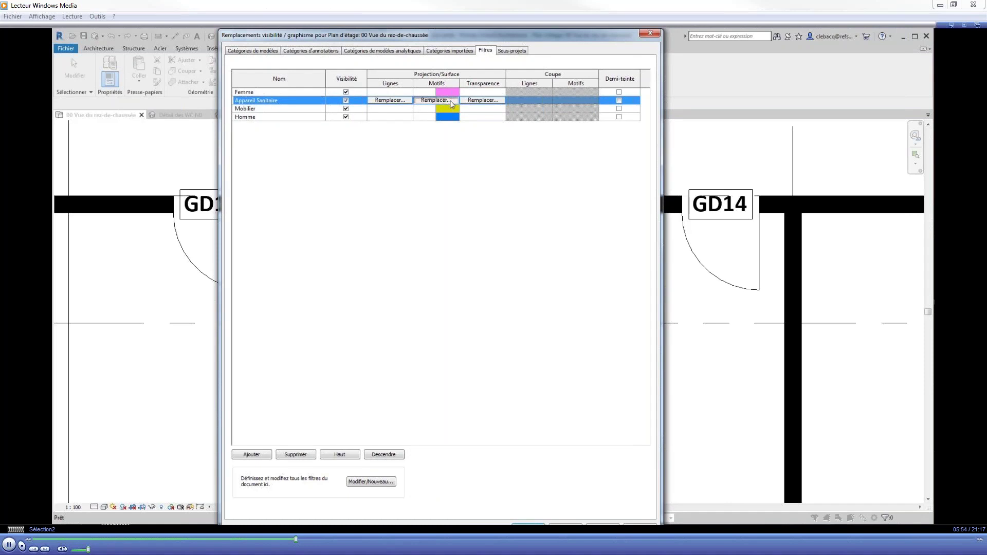
pyautogui.click(450, 101)
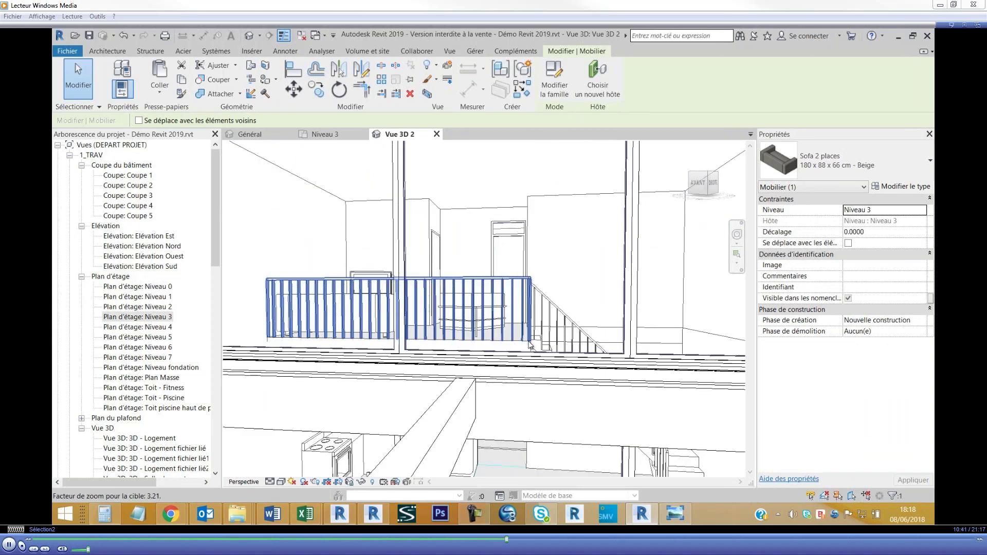
# Set the projection mode of the Vue 3D 2 view to Orthographique.
pyautogui.moveTo(532, 343); pyautogui.dragTo(520, 477, button='middle')
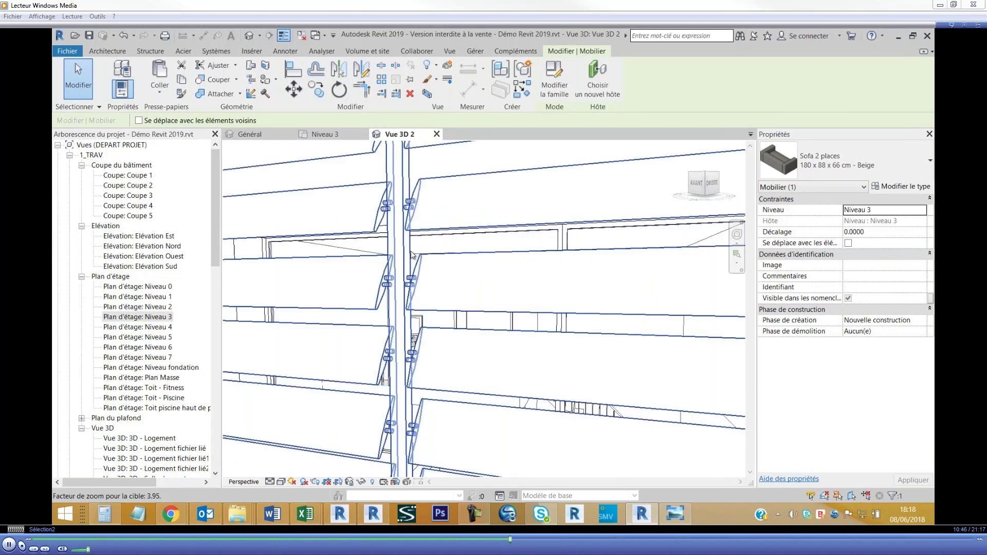
pyautogui.scroll(2, 414, 275)
pyautogui.scroll(-3, 415, 295)
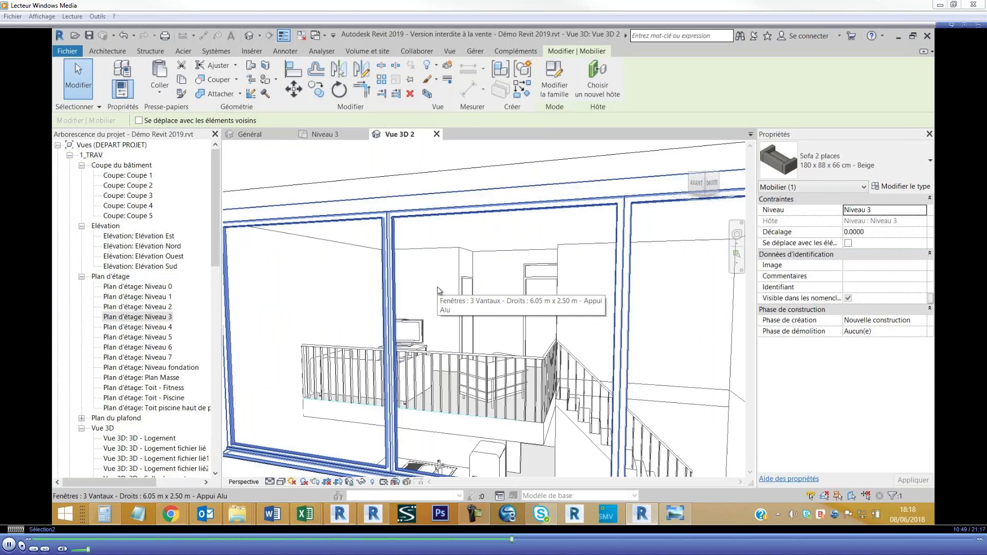
pyautogui.scroll(3, 437, 291)
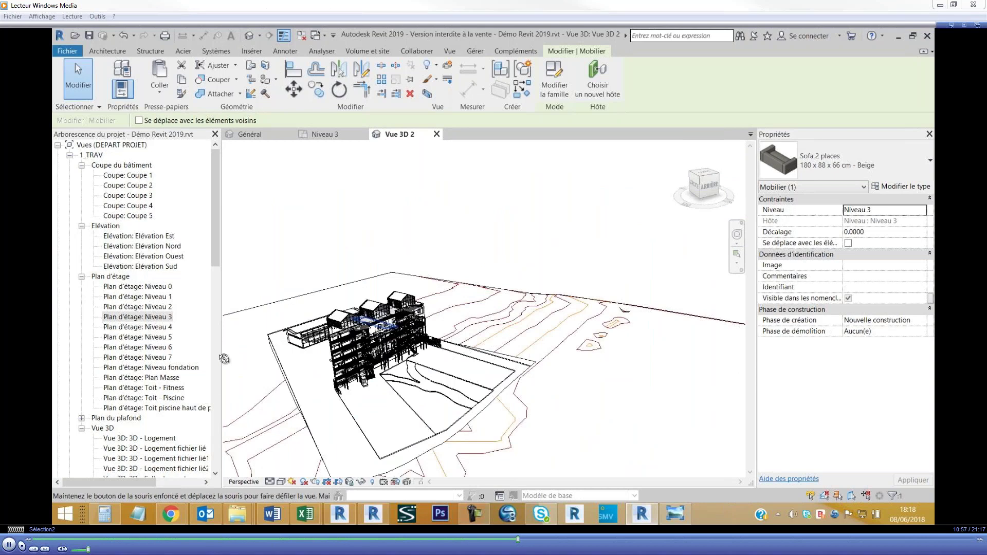
pyautogui.keyDown('shift'); pyautogui.moveTo(224, 358); pyautogui.dragTo(184, 365, button='middle'); pyautogui.keyUp('shift')
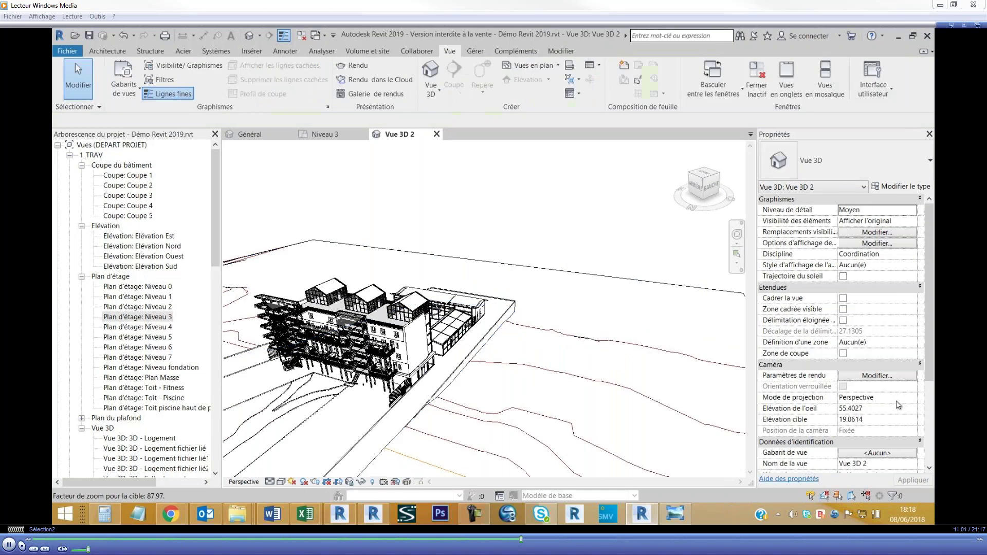
pyautogui.click(873, 397)
pyautogui.click(877, 411)
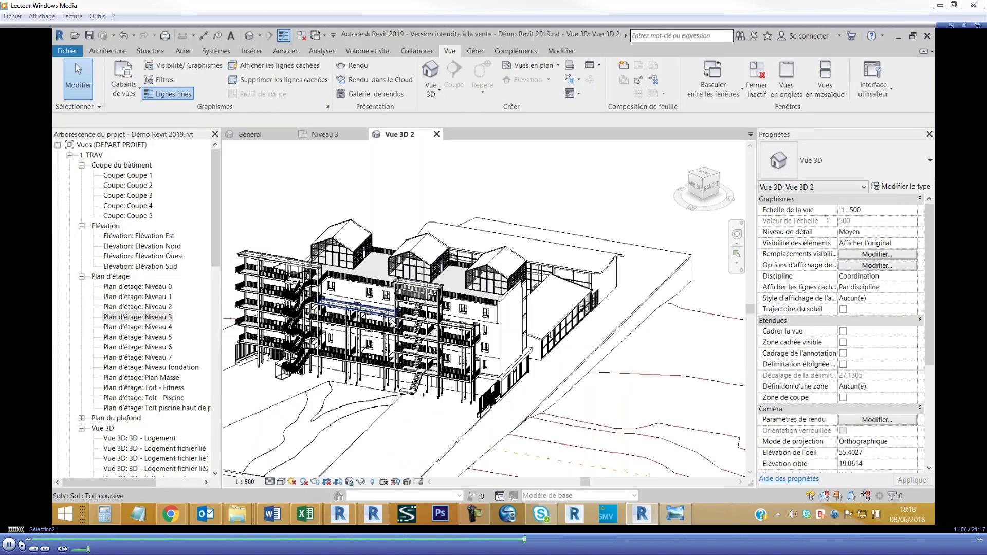
# Display the Vue 3D 2 view in the Ombré visual style and view the building from its opposite side.
pyautogui.click(281, 482)
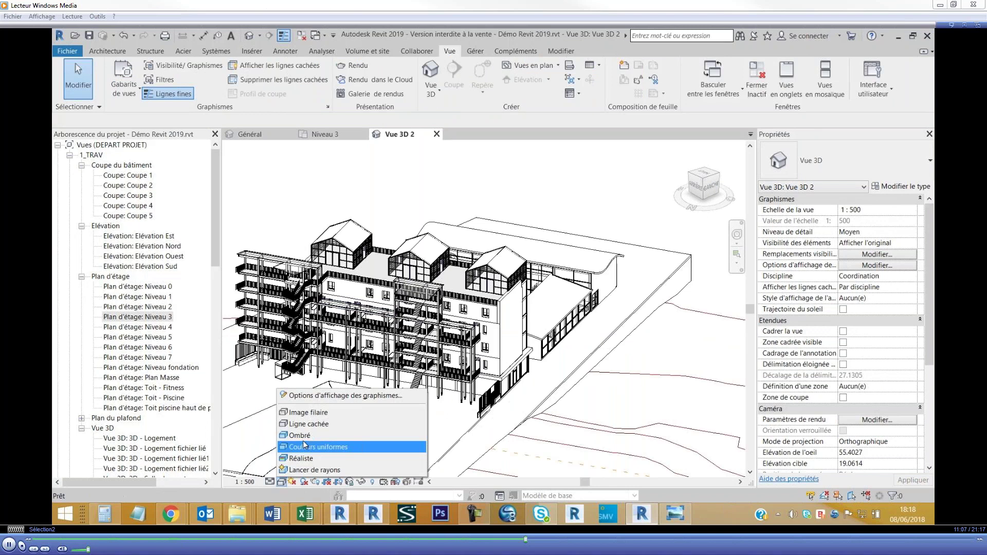
pyautogui.click(304, 442)
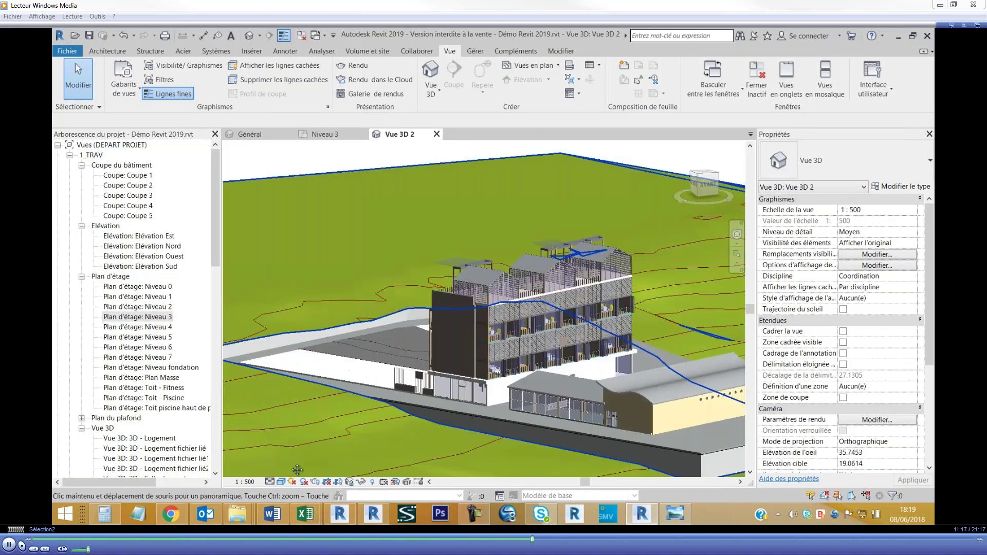
pyautogui.keyDown('shift'); pyautogui.moveTo(297, 470); pyautogui.dragTo(274, 471, button='middle'); pyautogui.keyUp('shift')
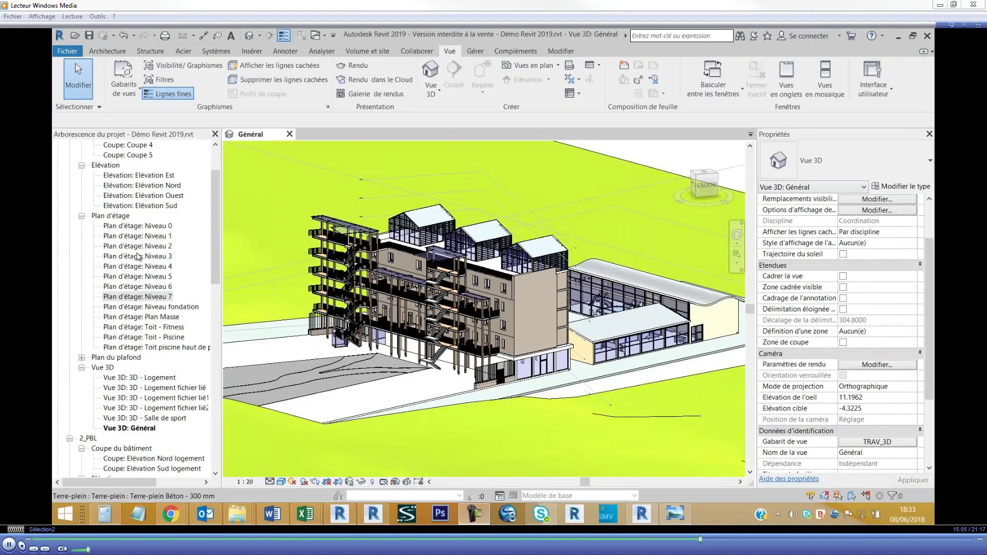
pyautogui.click(9, 546)
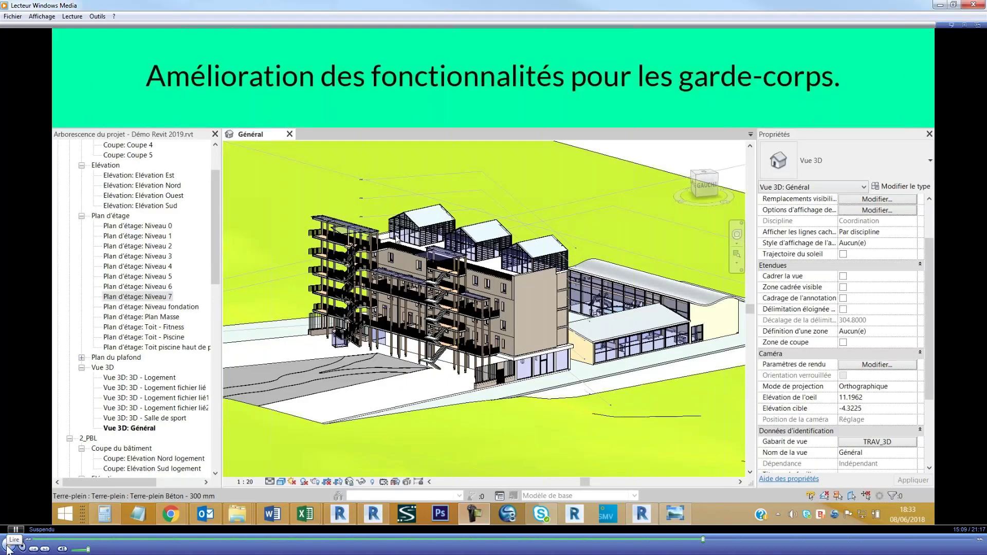
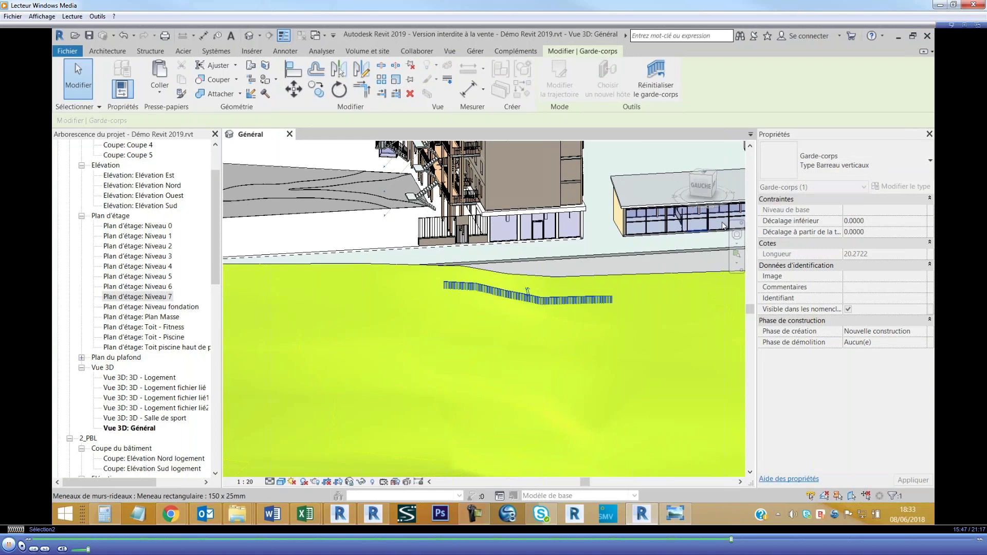
# Change the type of the railing hosted on the terrain surface to Grille plante grimpante 2.55 m.
pyautogui.click(600, 297)
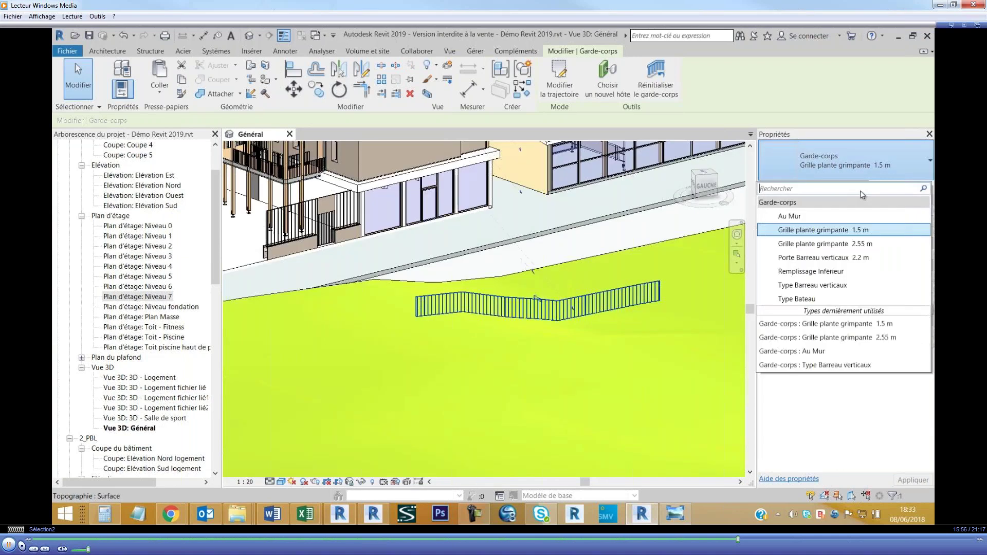
pyautogui.click(859, 190)
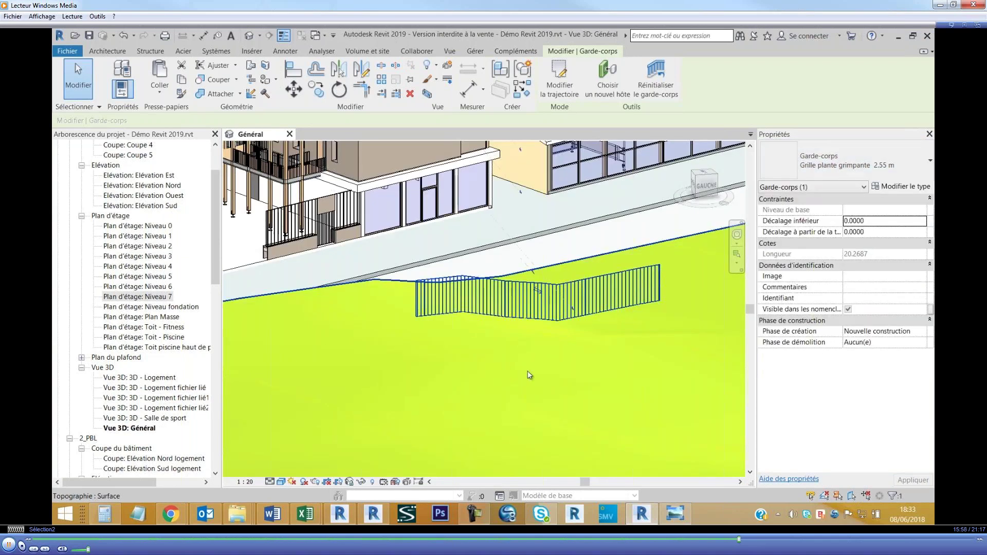
pyautogui.keyDown('shift'); pyautogui.moveTo(527, 372); pyautogui.dragTo(523, 377, button='middle'); pyautogui.keyUp('shift')
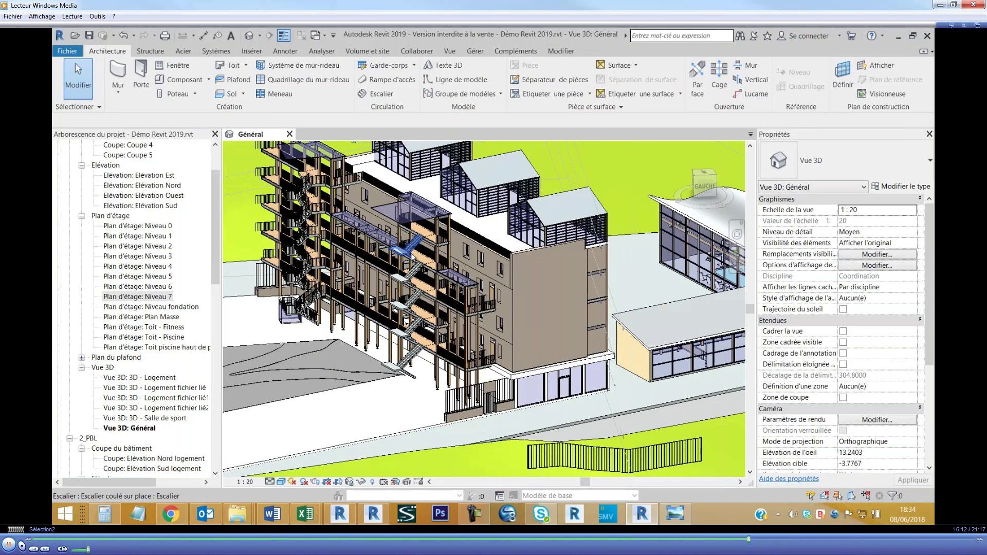
# Generate a multistorey stair from the cast-in-place stair between Niveau 4 and Niveau 5 by connecting it to several levels.
pyautogui.click(409, 272)
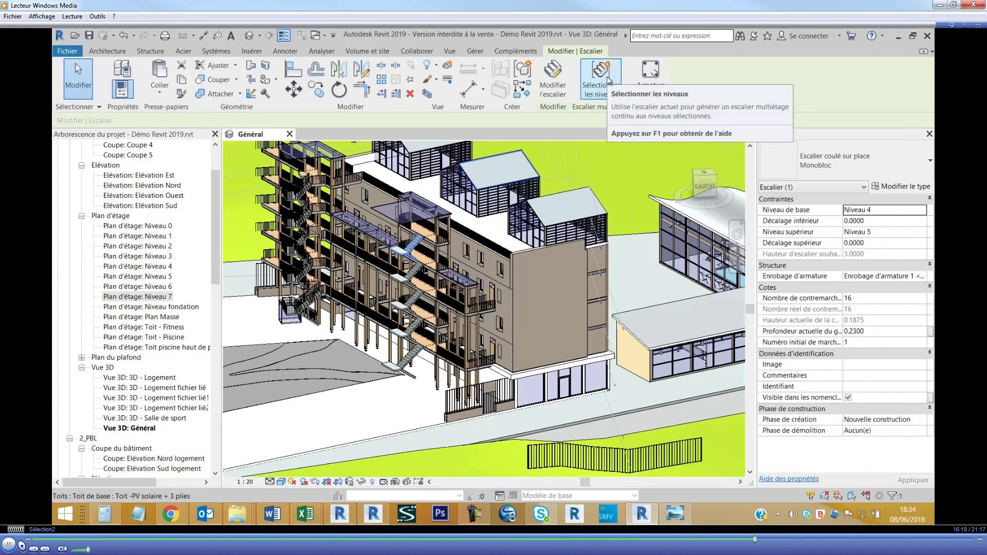
pyautogui.click(606, 79)
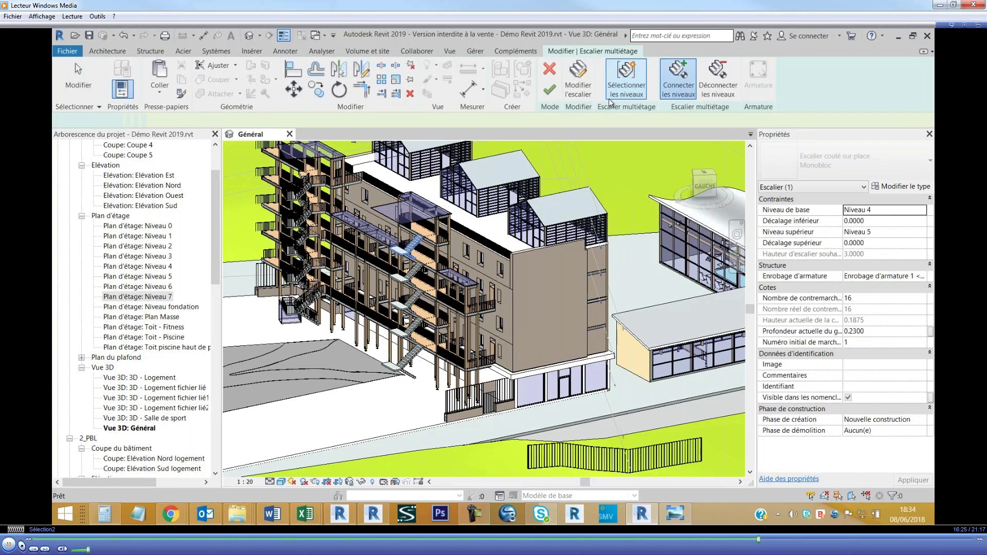
pyautogui.click(608, 98)
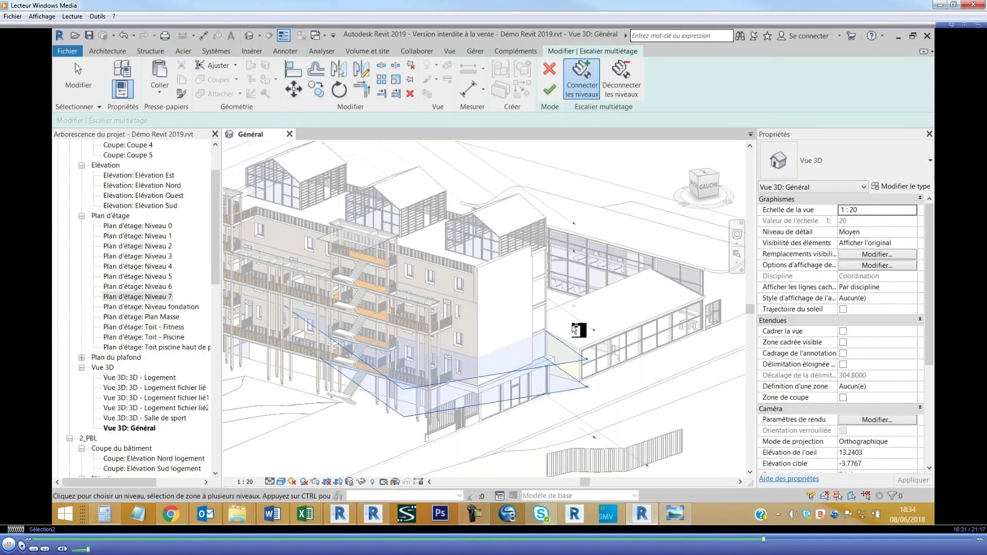
pyautogui.keyDown('ctrl'); pyautogui.click(575, 312); pyautogui.keyUp('ctrl')
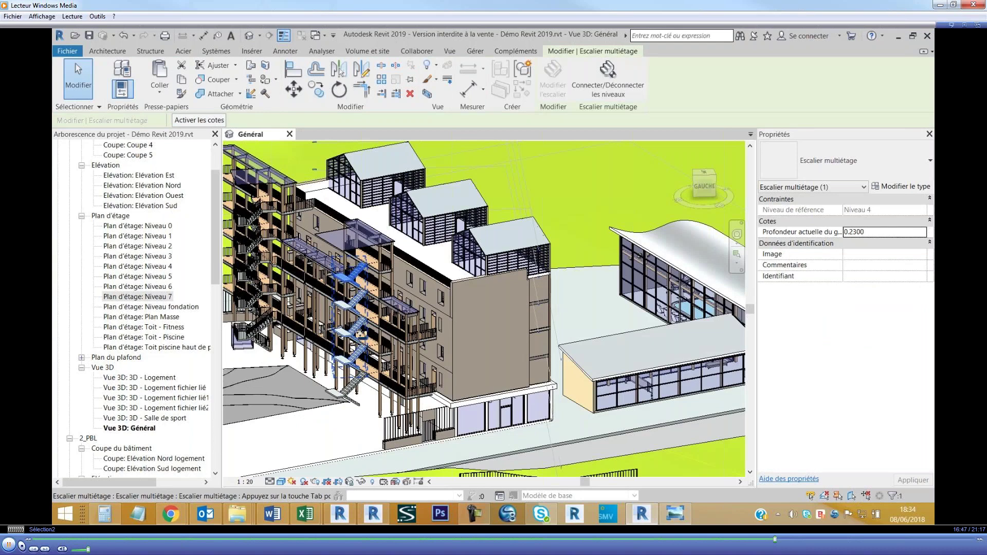
# Place Type Barreau verticaux railings in the A la française position on the multistorey stair and the separate lowest flight.
pyautogui.scroll(3, 360, 332)
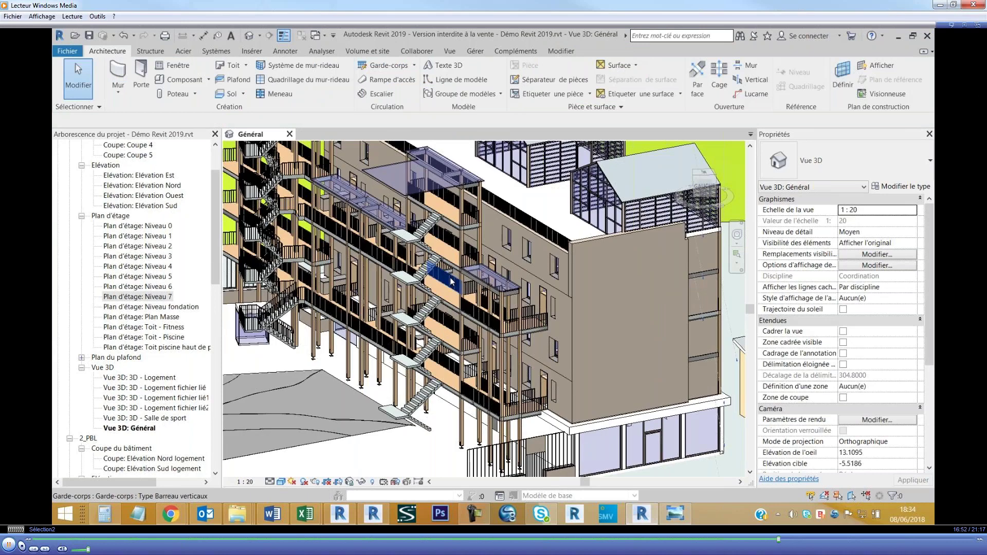
pyautogui.click(414, 65)
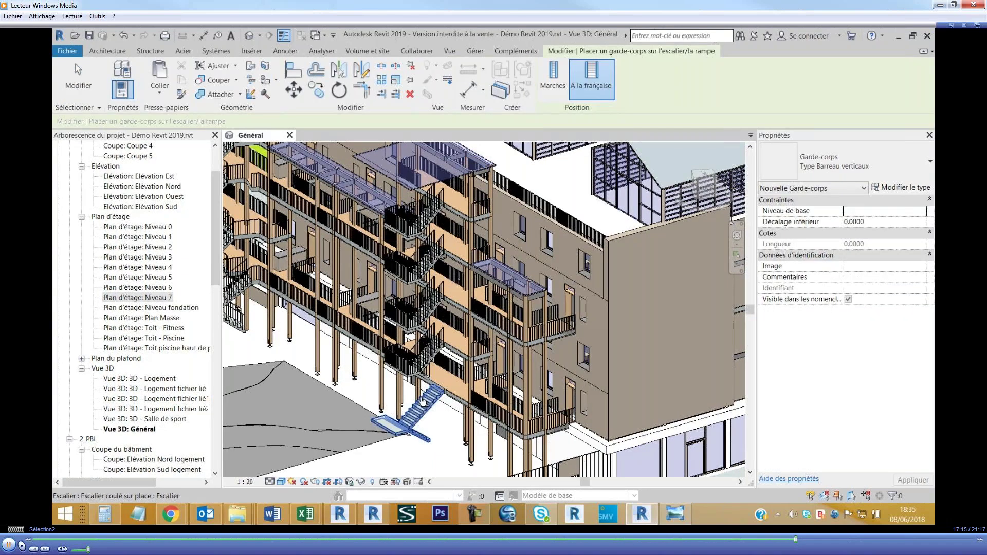
pyautogui.click(422, 401)
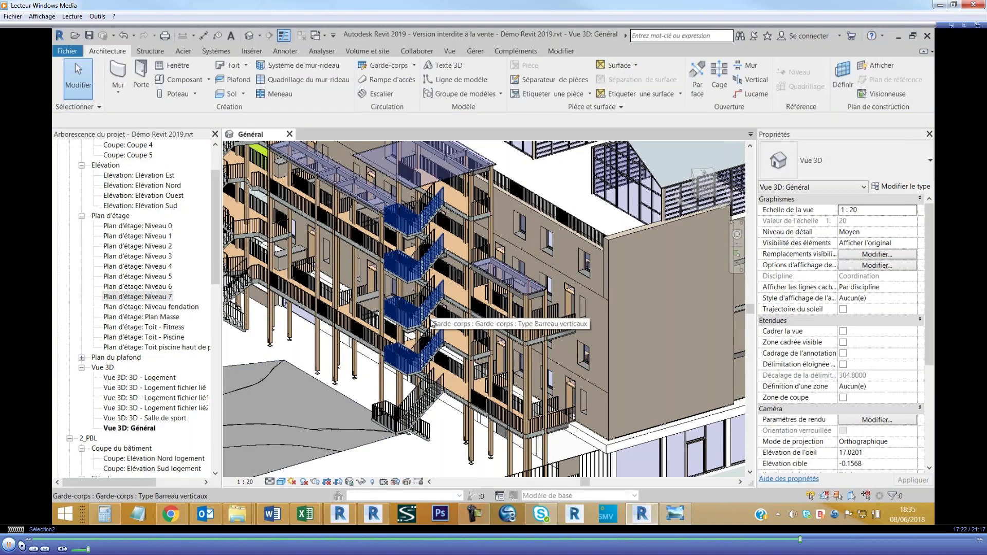
# Open the path of the repeated railing on the multistorey stair for editing.
pyautogui.click(431, 322)
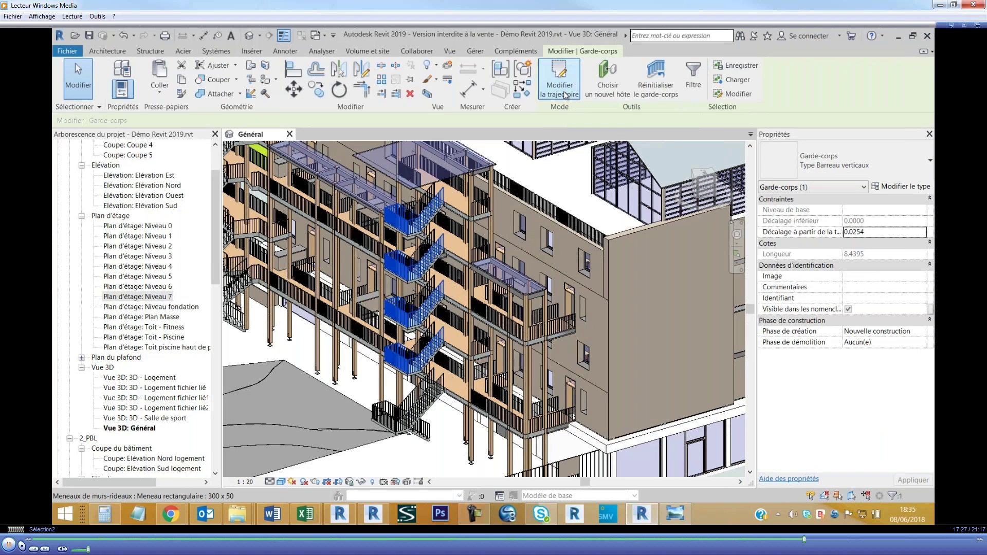
pyautogui.click(559, 83)
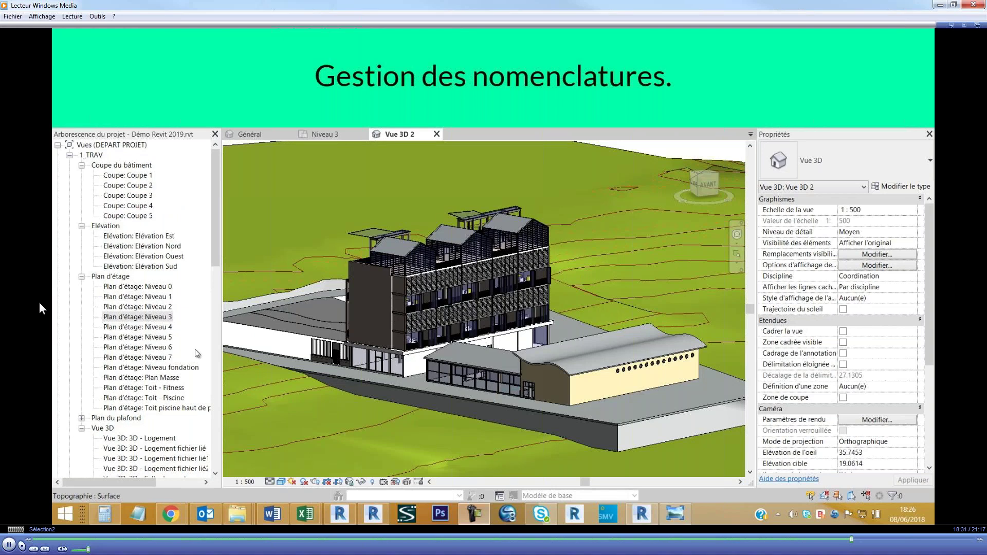
# Open the available commands for the Vues (DEPART PROJET) node in the project browser.
pyautogui.click(124, 147)
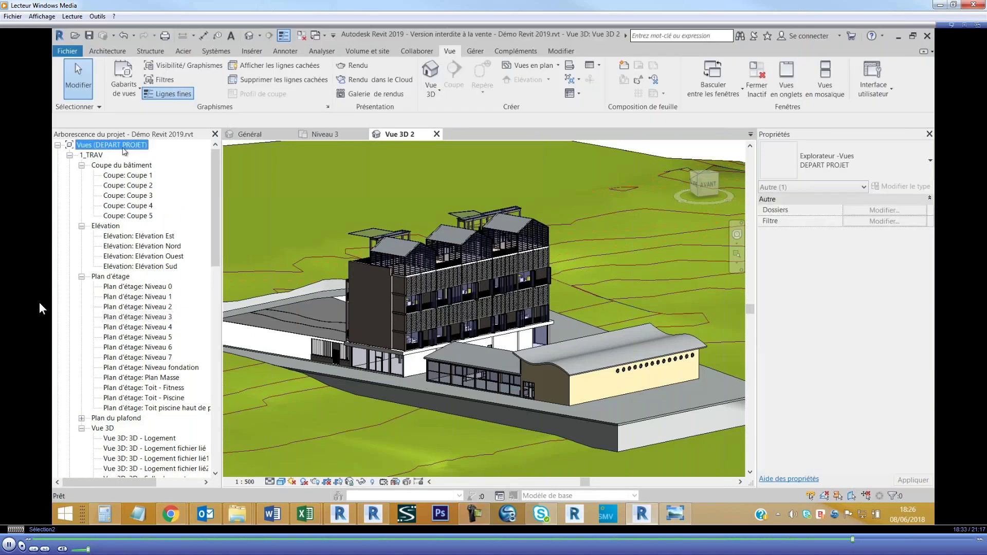
pyautogui.rightClick(123, 149)
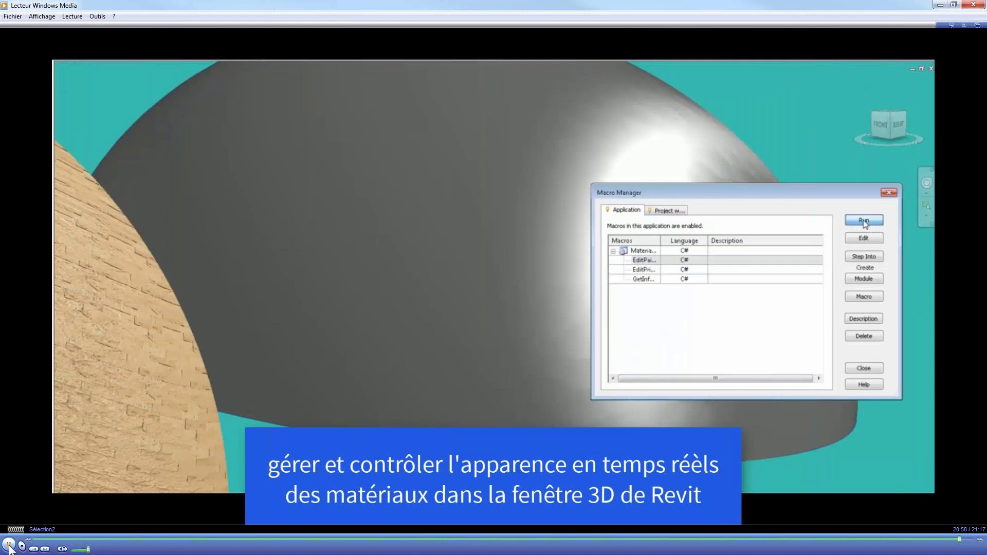
pyautogui.click(9, 544)
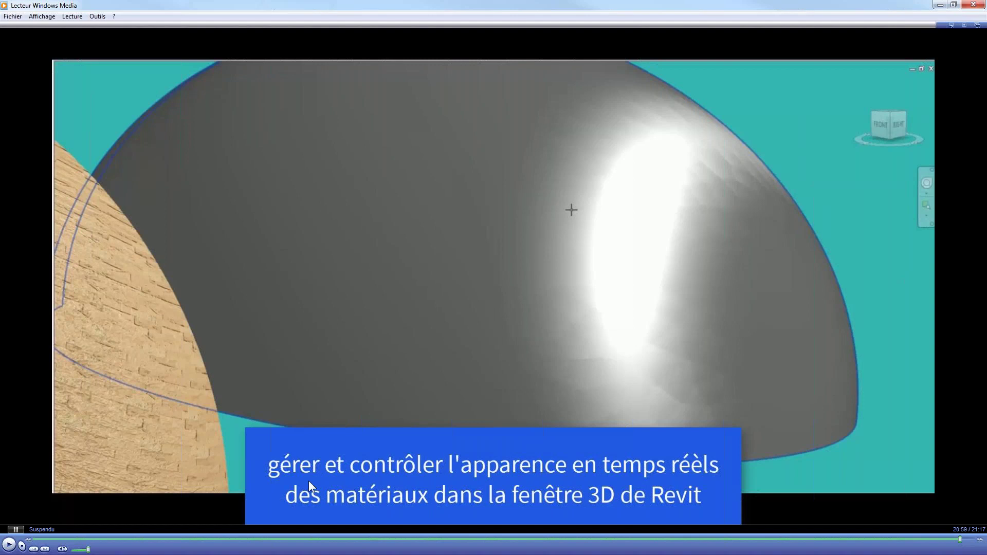
pyautogui.click(7, 546)
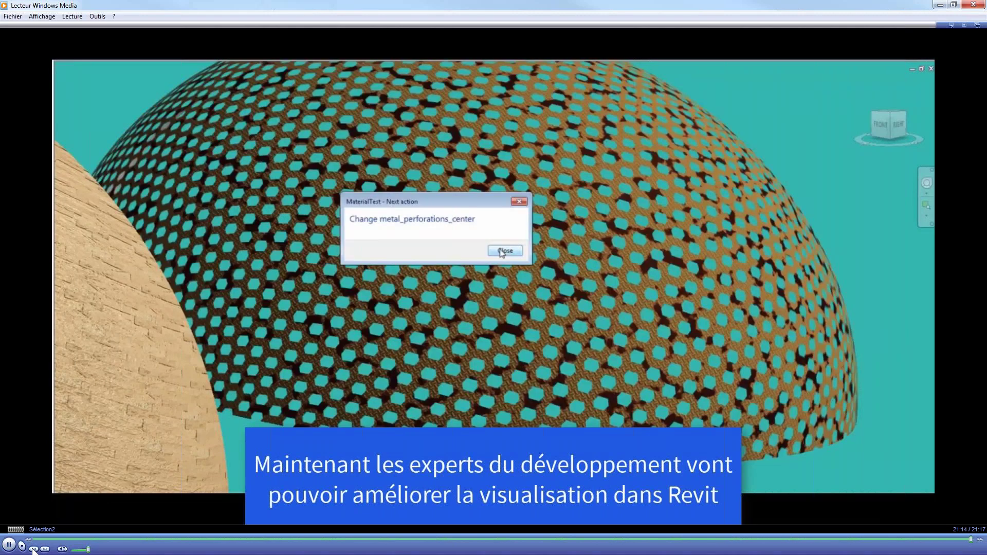
# Stop the video playback and minimise Windows Media Player to return to the presentation slide.
pyautogui.click(33, 549)
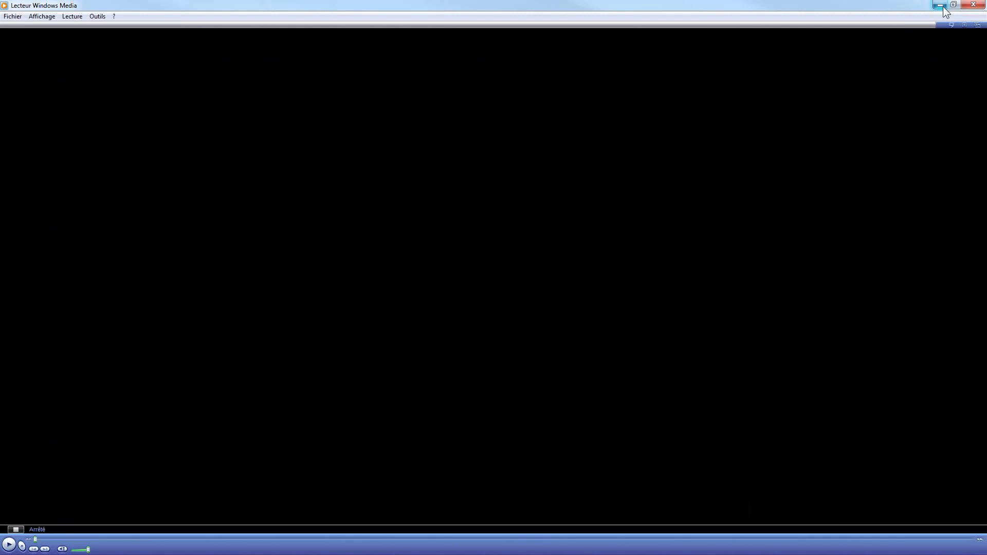
pyautogui.click(939, 5)
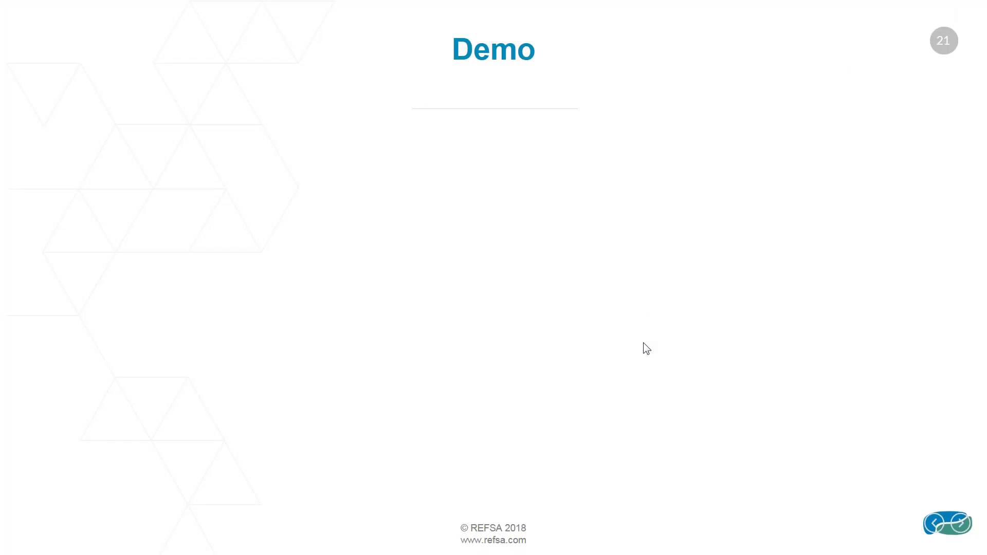